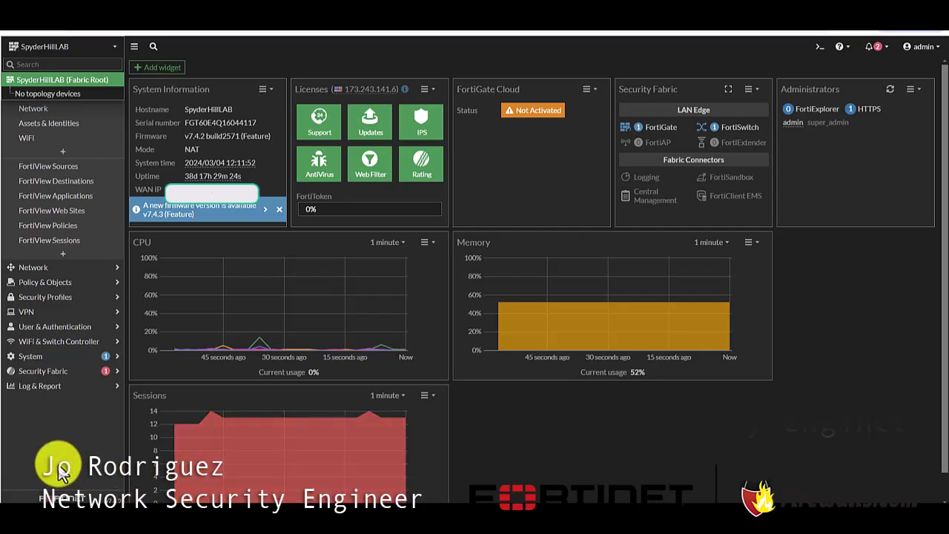
Start creating a new administrator account from the system's administrators list
click(48, 356)
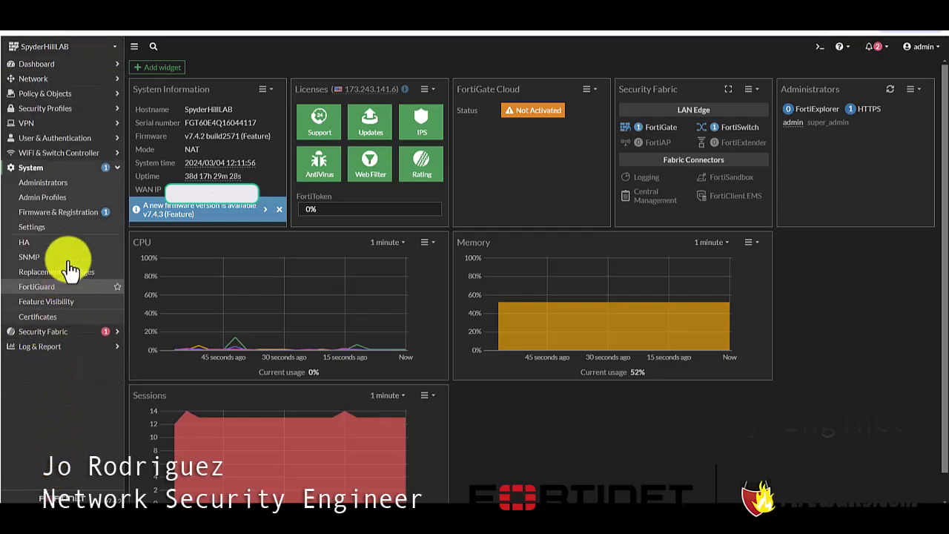
click(56, 184)
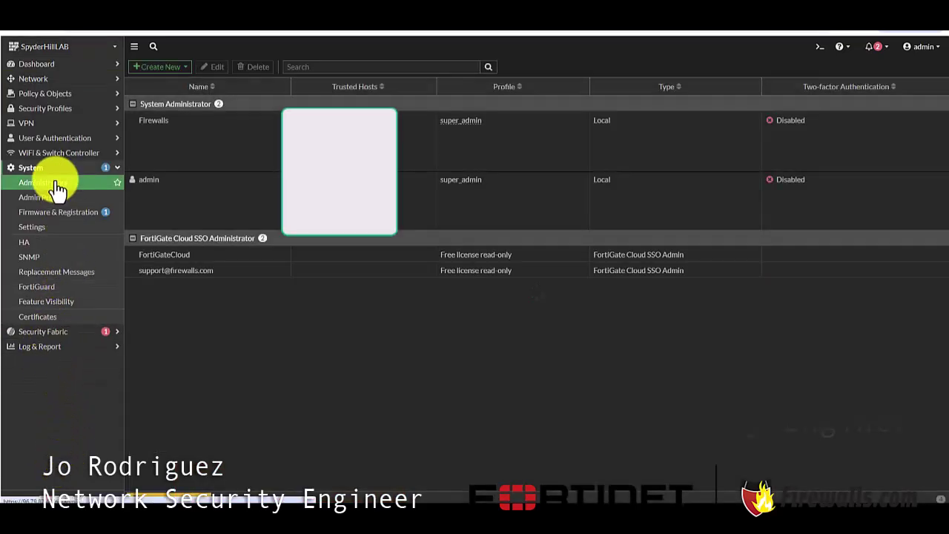
click(163, 70)
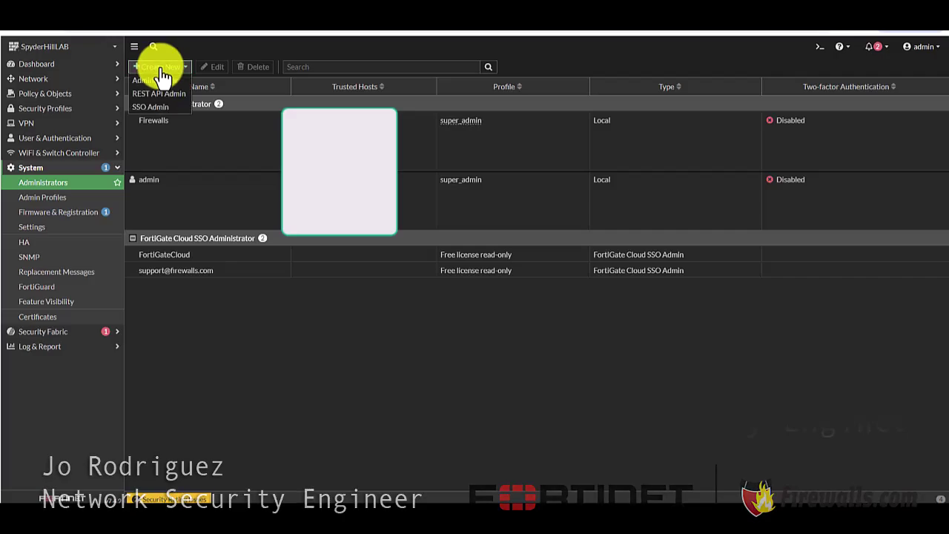
click(153, 80)
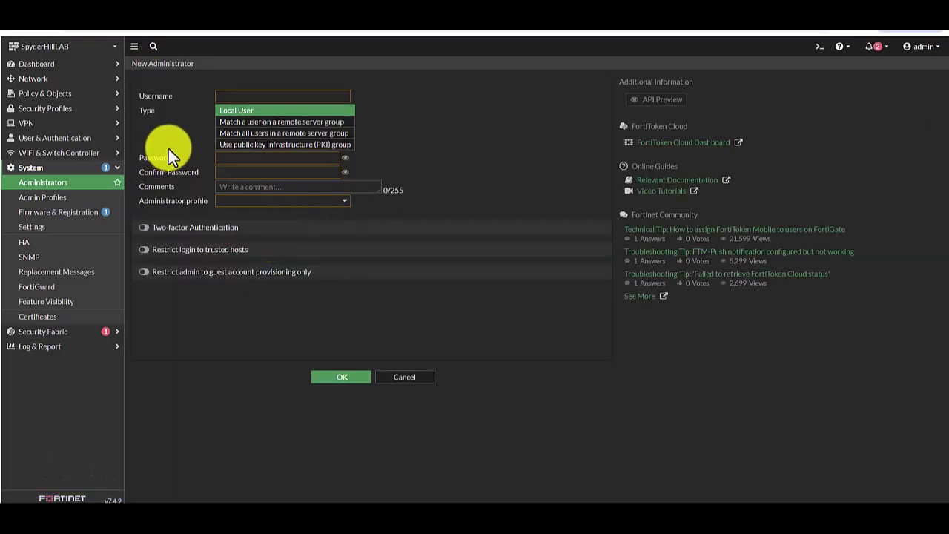
Set the new administrator's username to YouTubeVideoTest
click(256, 96)
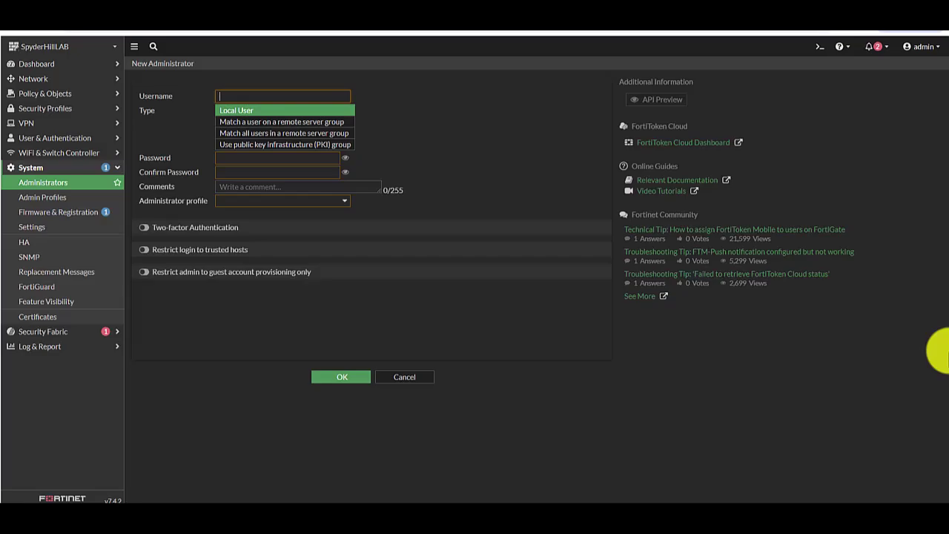
text(Yout)
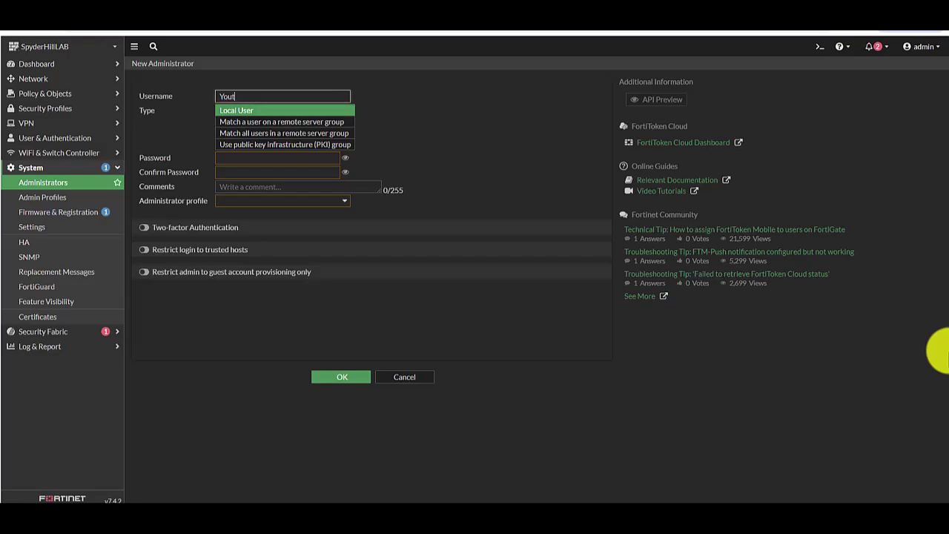
key(BackSpace)
text(TubeVid)
key(BackSpace)
key(BackSpace)
text(ideoTest)
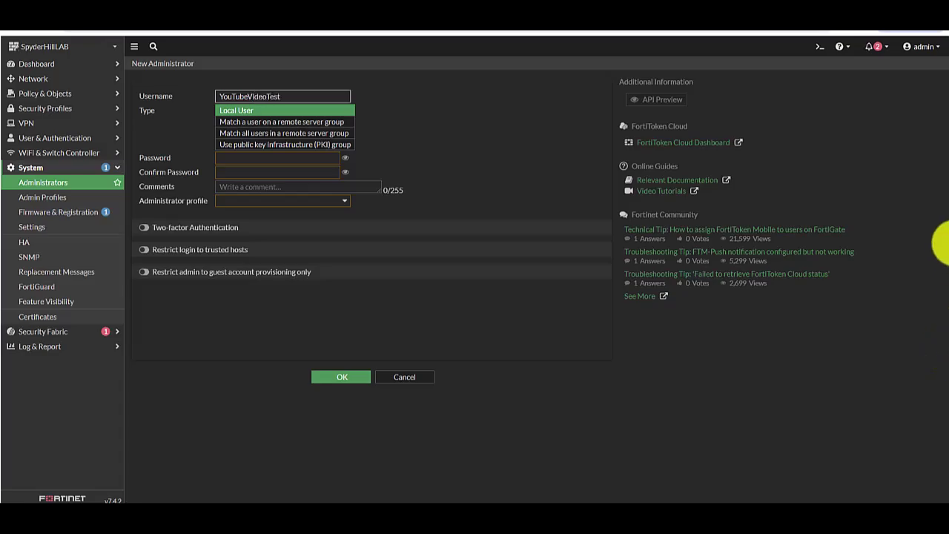
Enter the new administrator's account password and repeat it in the password confirmation, leaving the comment empty
drag(282, 96, 185, 96)
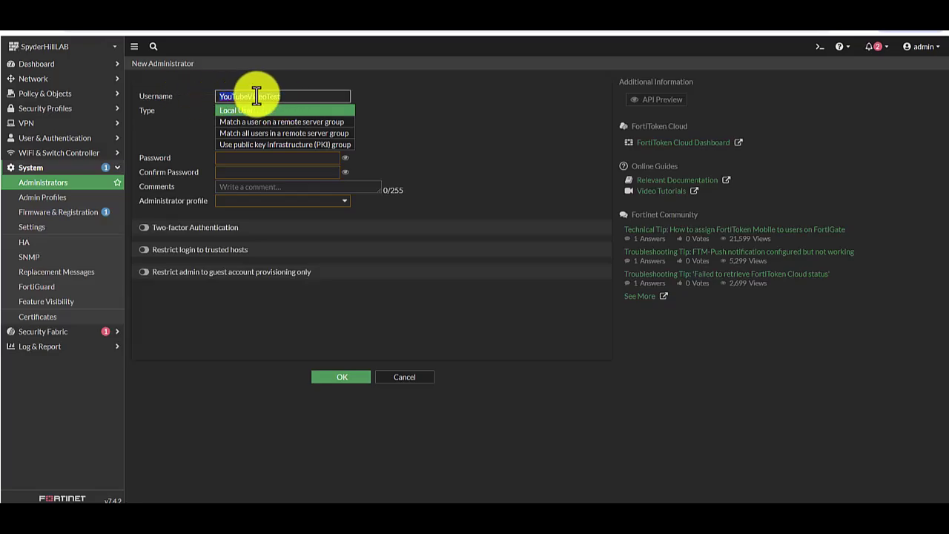
click(231, 157)
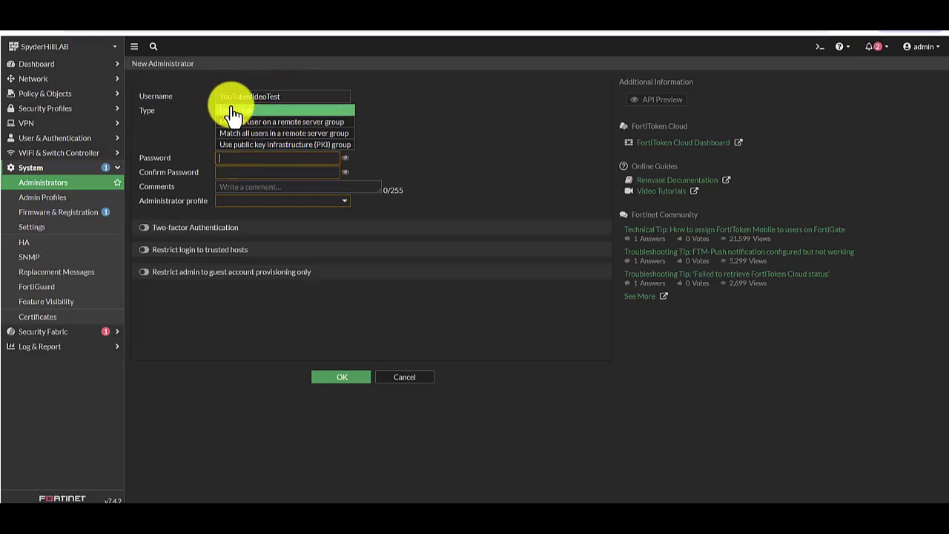
key(ctrl+v)
click(245, 171)
key(ctrl+v)
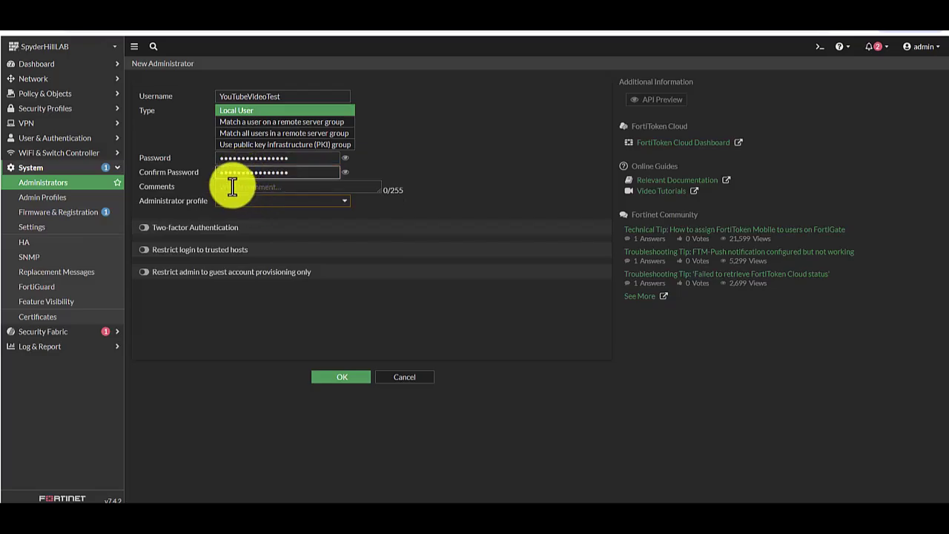
click(231, 186)
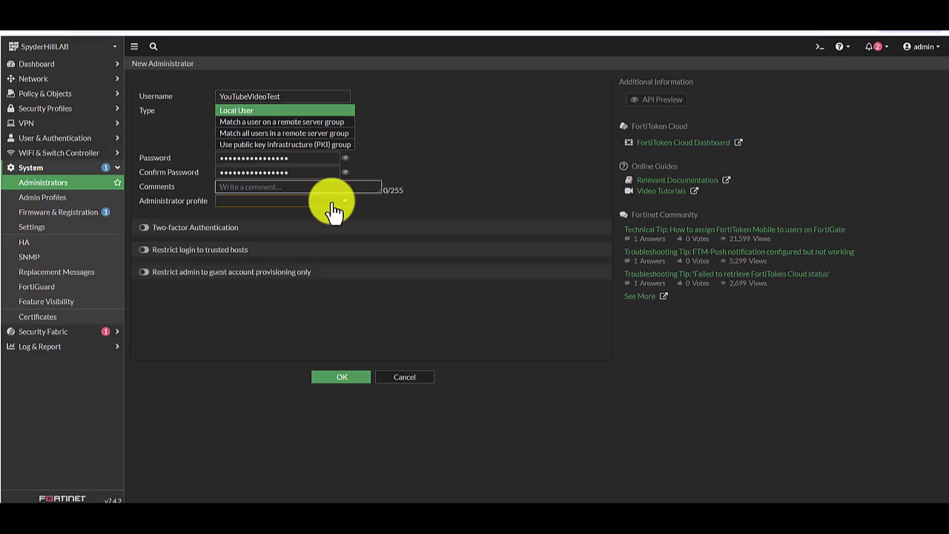
Edit the prof_admin profile, setting Firewall, Log & Report, System and Security Profile access to None and Network to Read
click(335, 202)
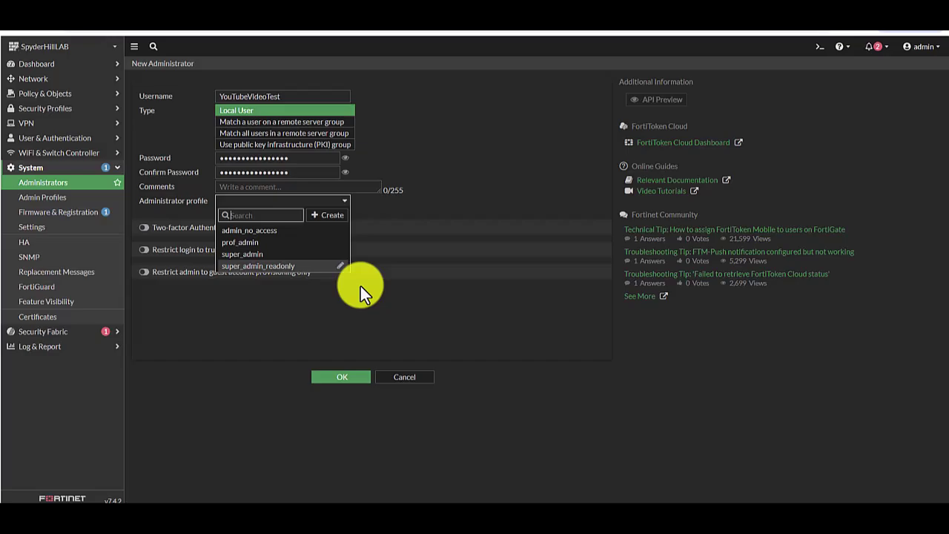
click(335, 243)
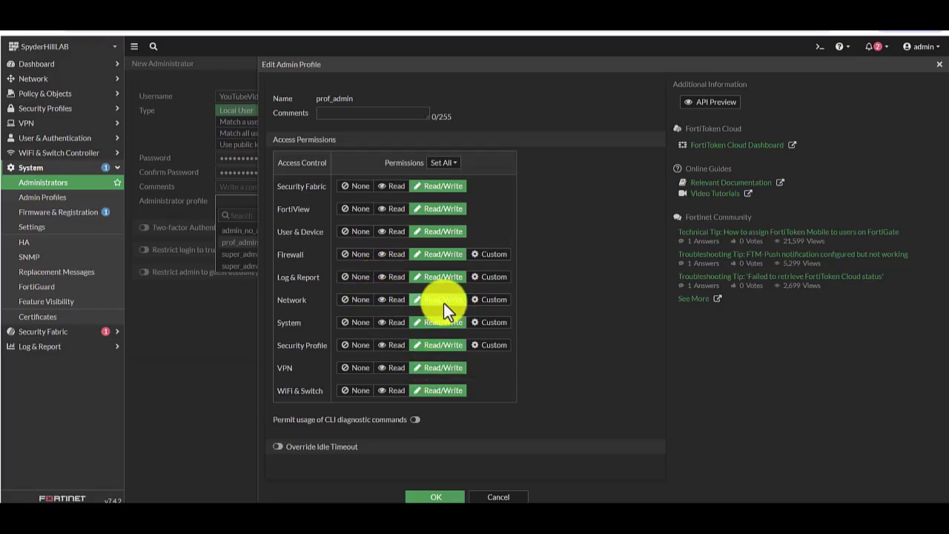
click(393, 277)
click(393, 254)
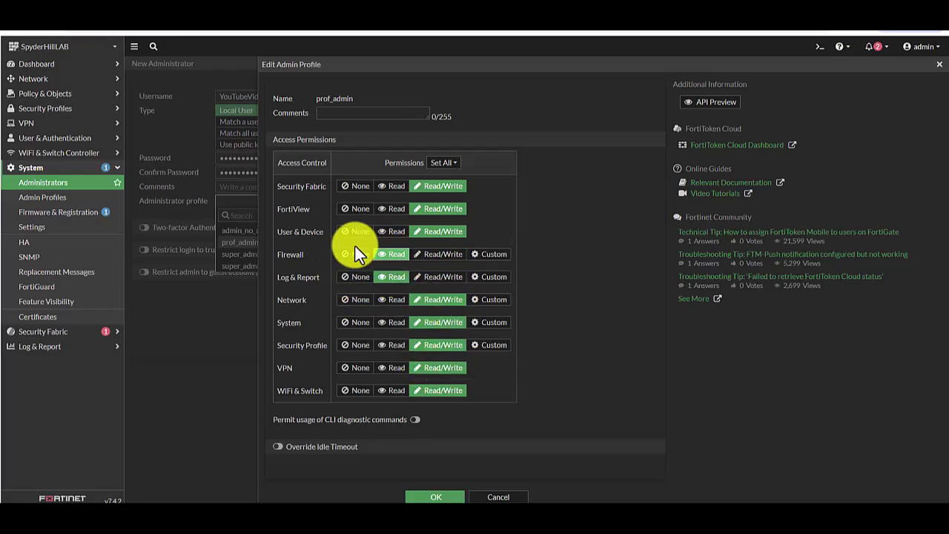
click(353, 252)
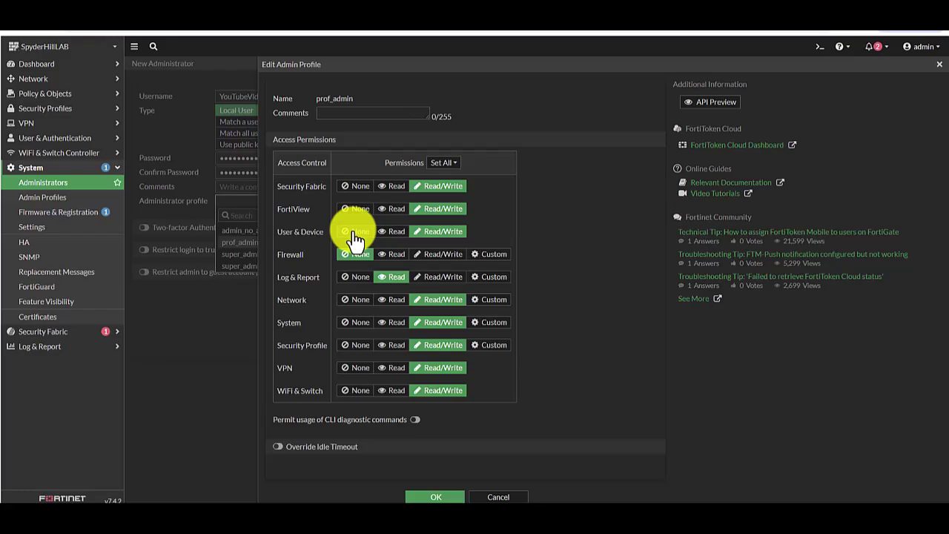
click(354, 279)
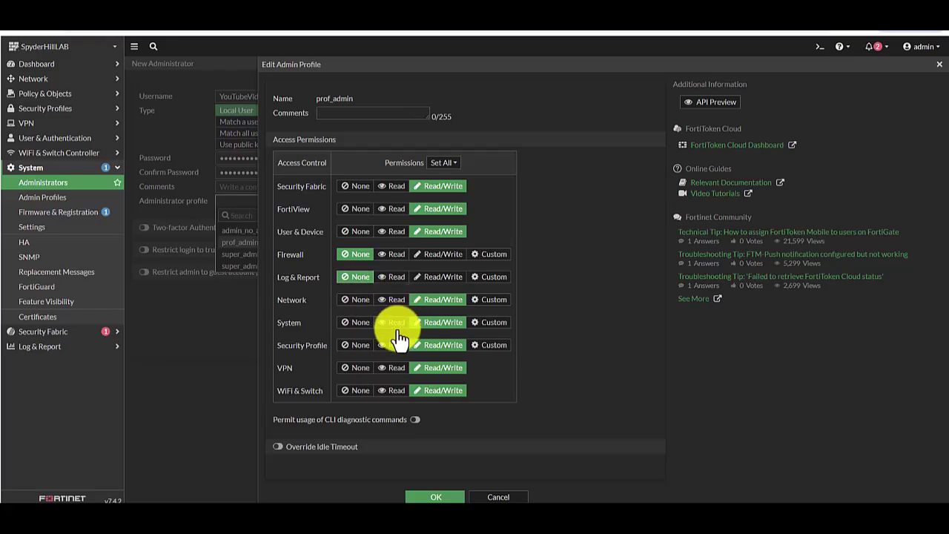
click(360, 322)
click(359, 347)
click(390, 302)
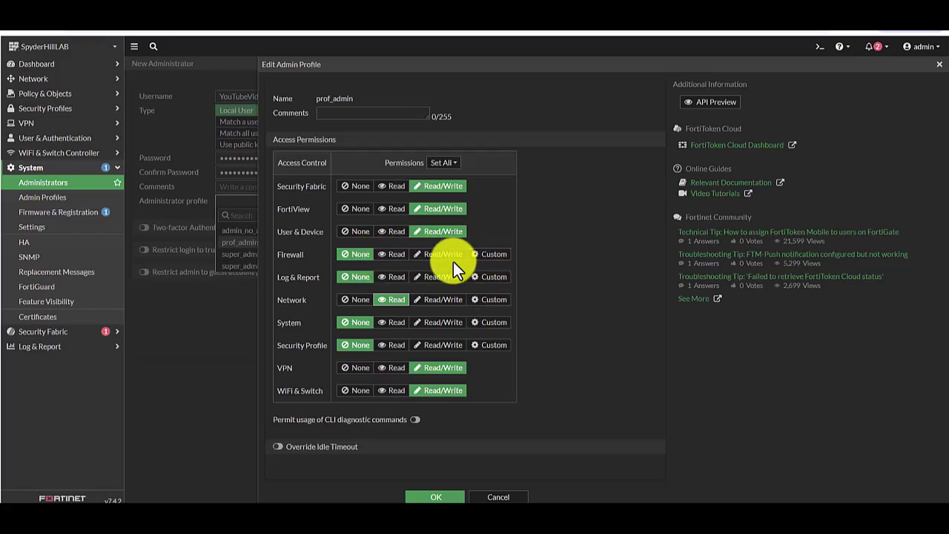
Make the profile's Firewall access Custom with Read/Write for Policy and Address, and save the profile
click(489, 256)
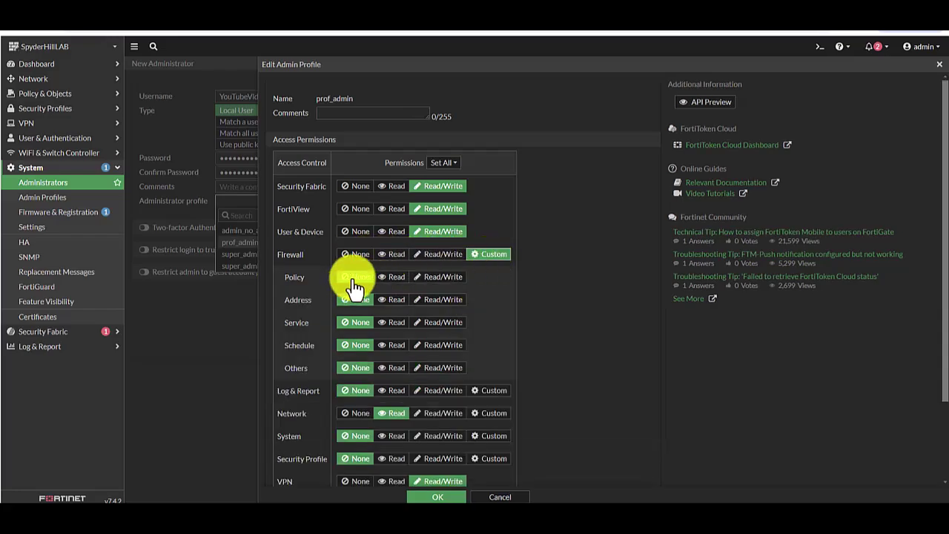
click(437, 279)
click(438, 301)
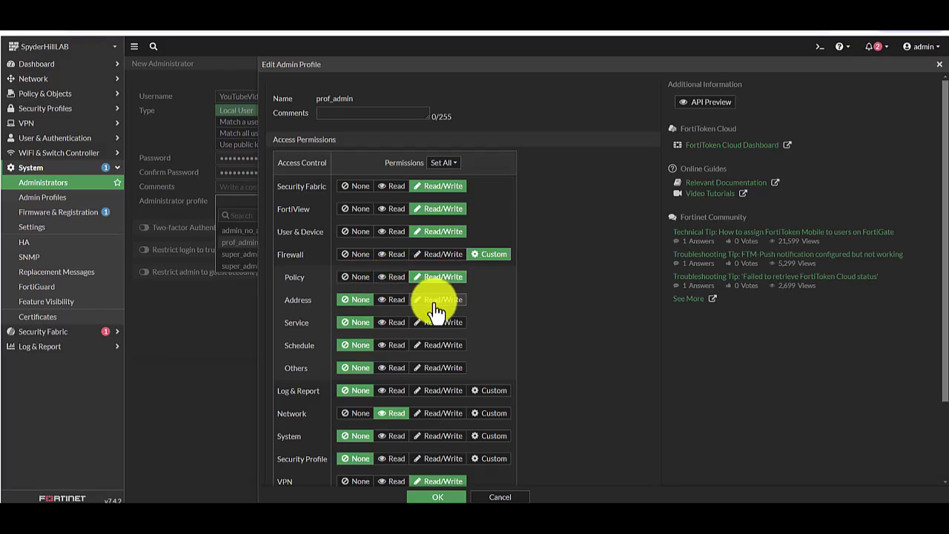
click(448, 498)
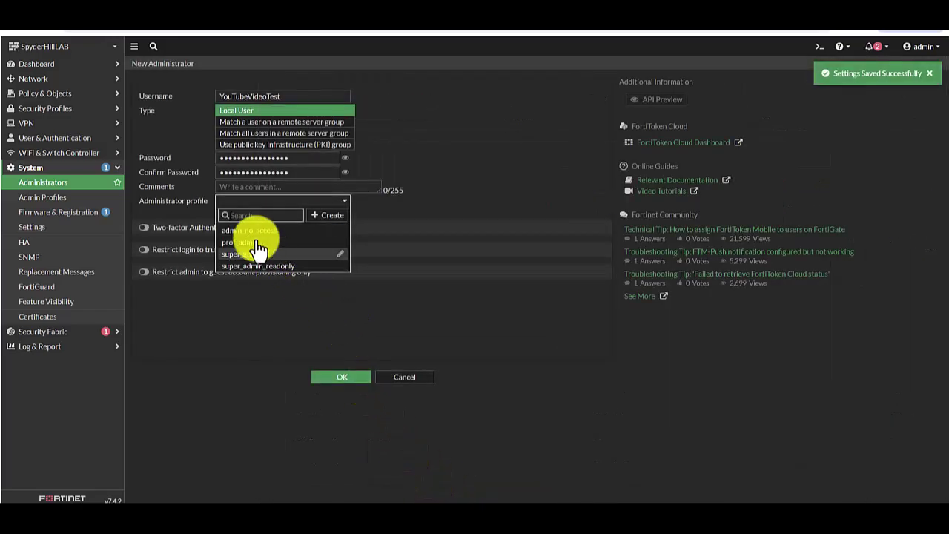
Assign the prof_admin profile to the new administrator
click(245, 242)
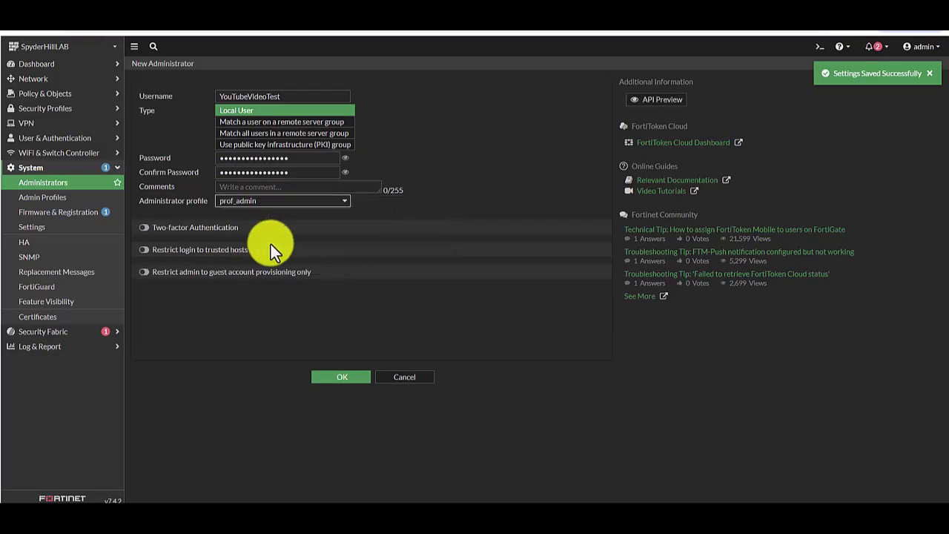
click(347, 202)
click(319, 242)
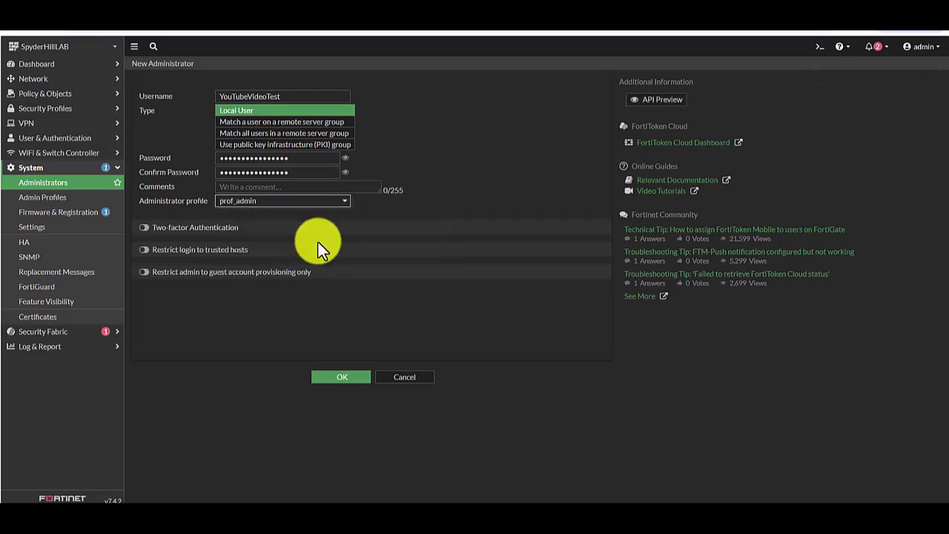
Reopen the prof_admin profile to review its access permissions, and close it with the settings kept
click(343, 202)
click(342, 242)
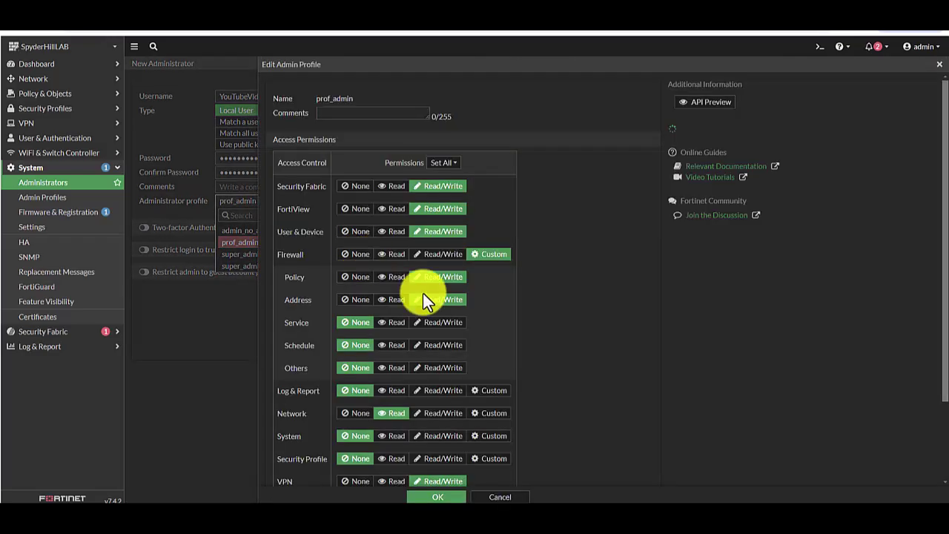
click(438, 496)
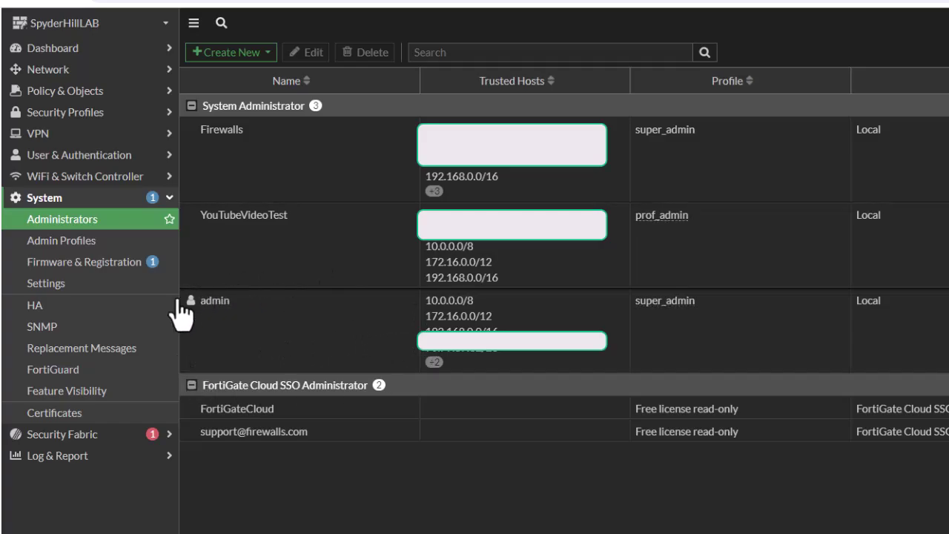
Open the existing admin account from the administrators list to examine its trusted hosts
click(293, 348)
double_click(293, 349)
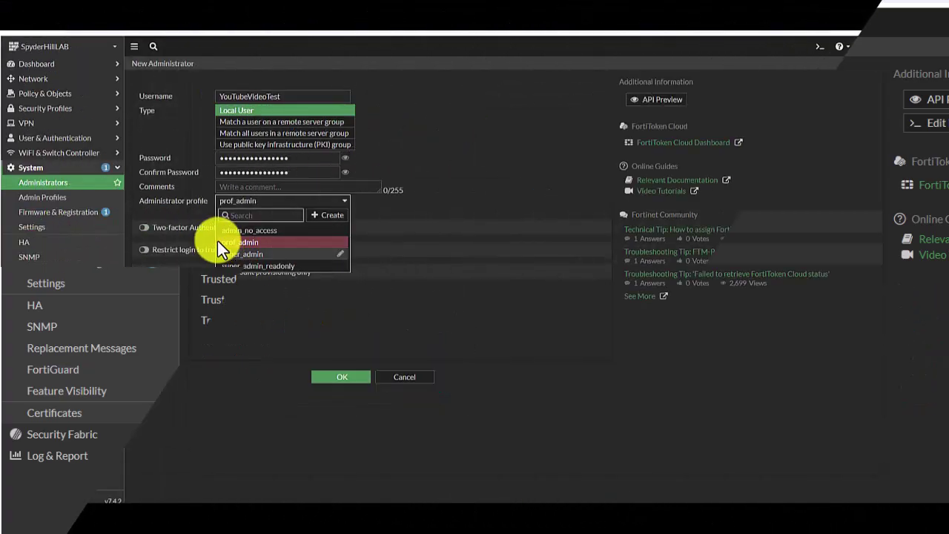
Keep prof_admin as the new administrator's profile and enable restricting login to trusted hosts
click(236, 243)
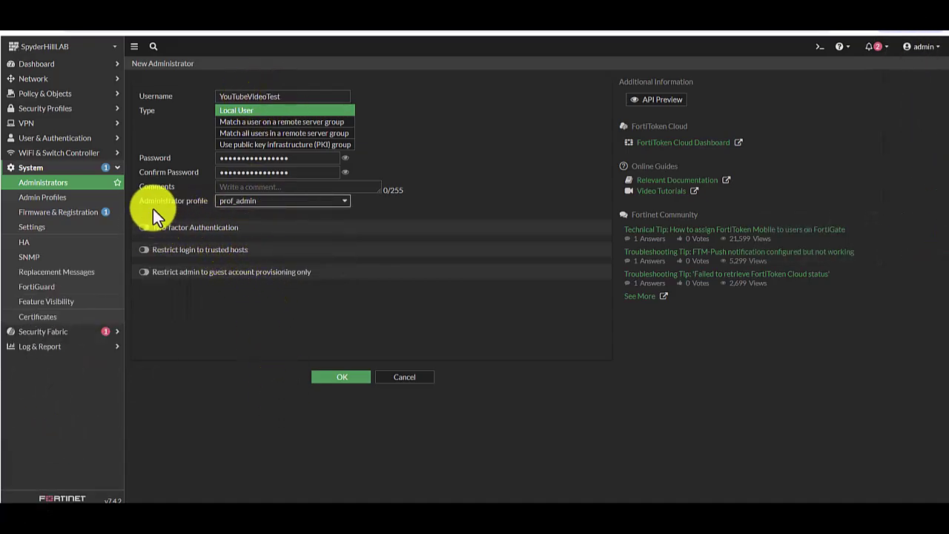
click(143, 252)
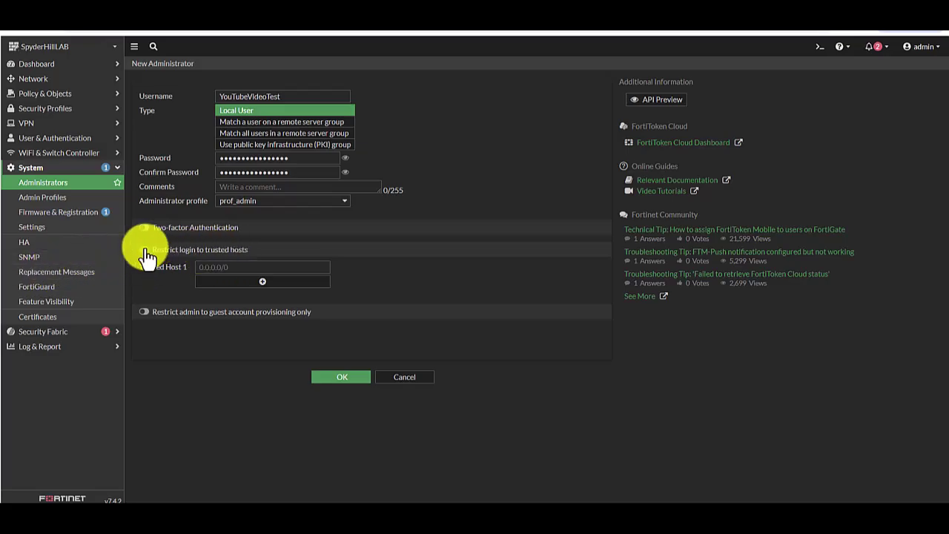
click(144, 252)
click(143, 251)
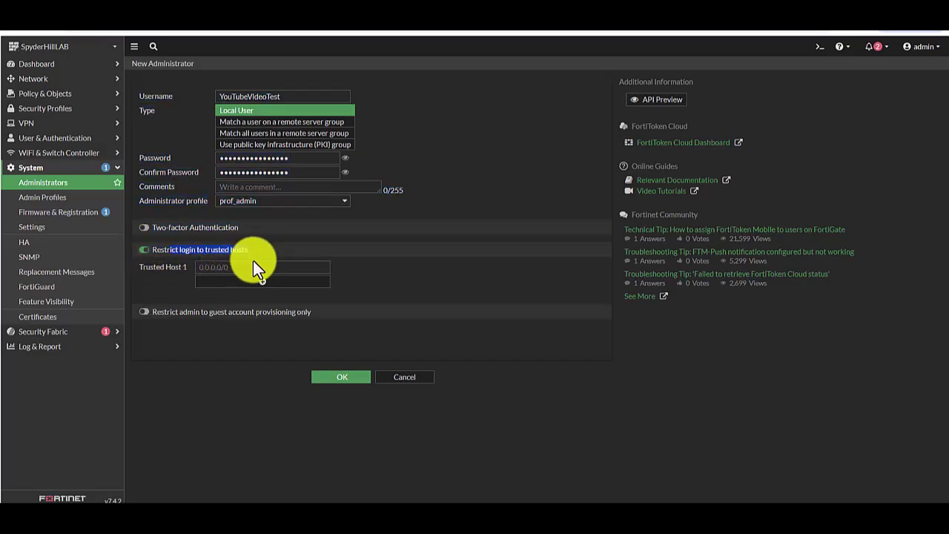
Add a second trusted host entry and fill in the IP addresses of Trusted Hosts 1 and 2
click(263, 282)
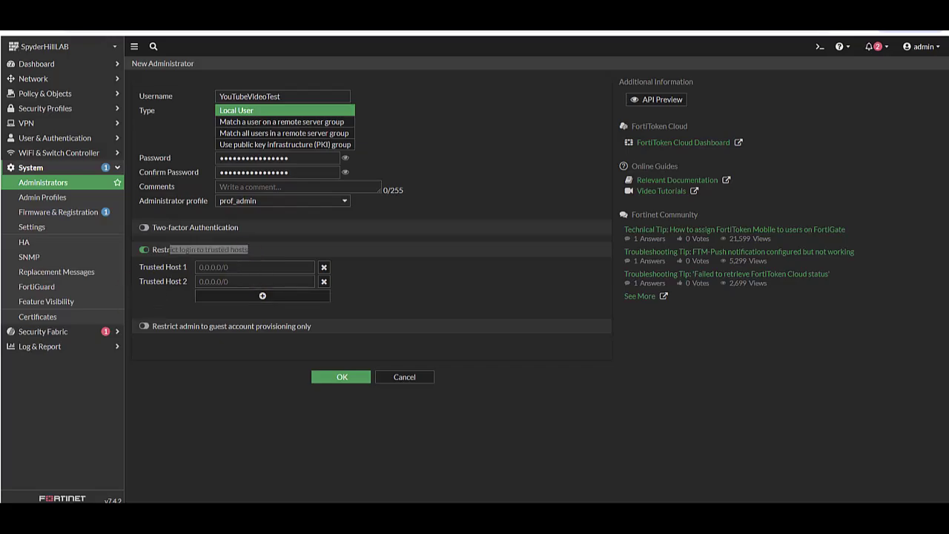
click(249, 267)
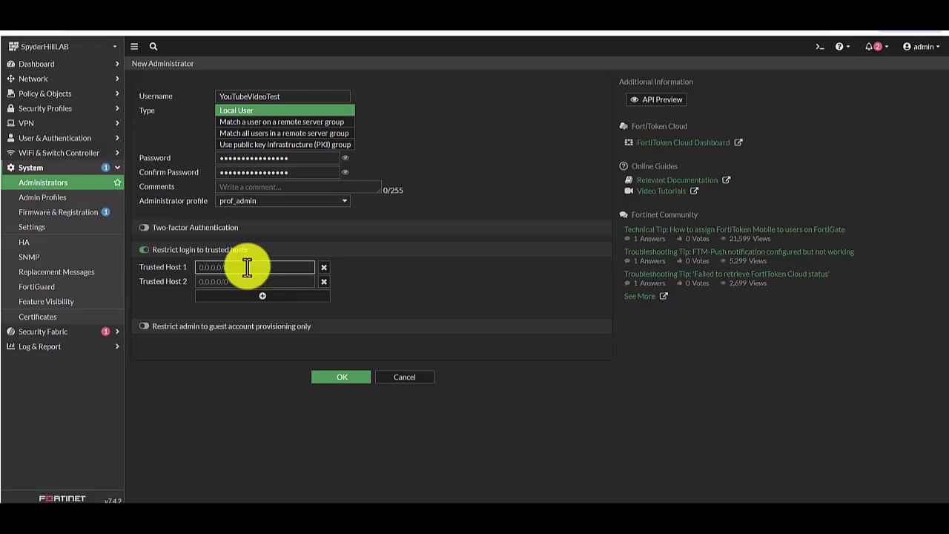
click(247, 267)
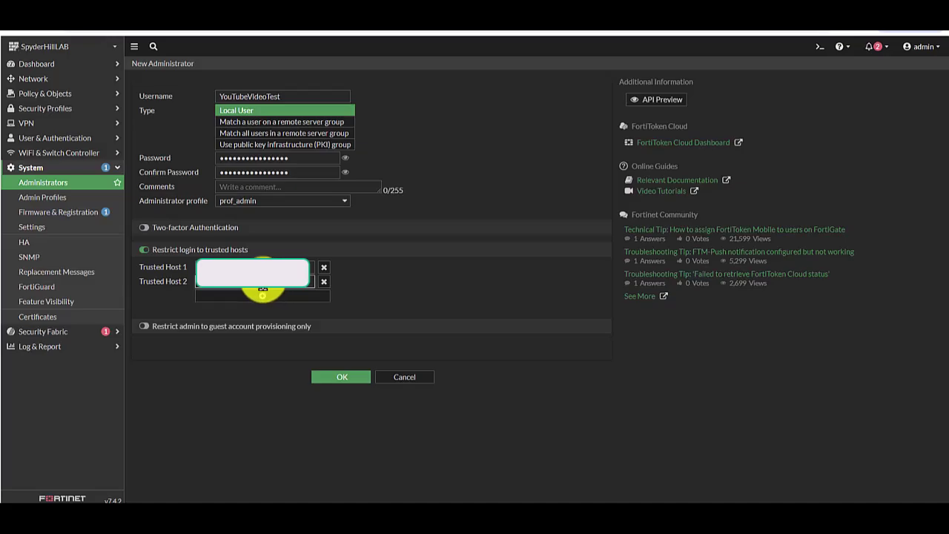
Add a third trusted host with the subnet 10.0.0.0/8
click(263, 296)
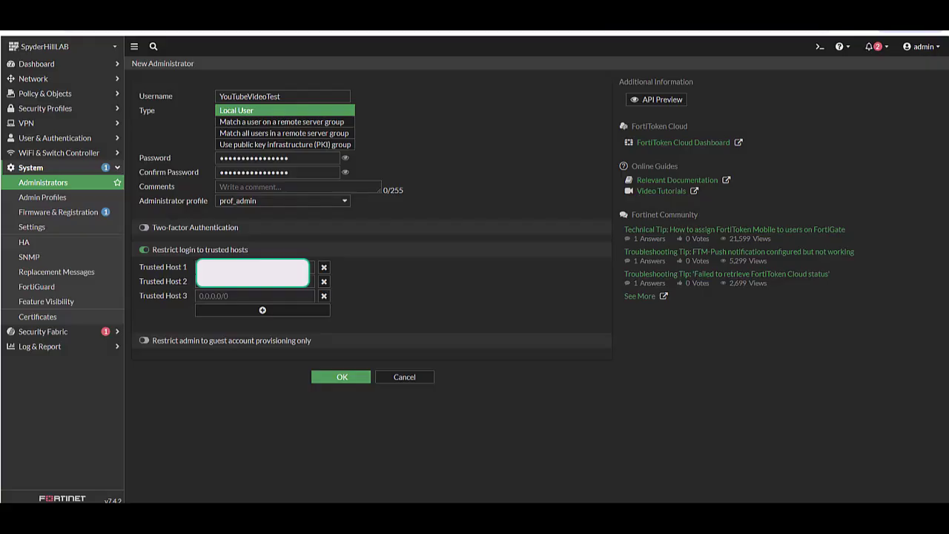
click(248, 297)
text(10.0.0.0/8)
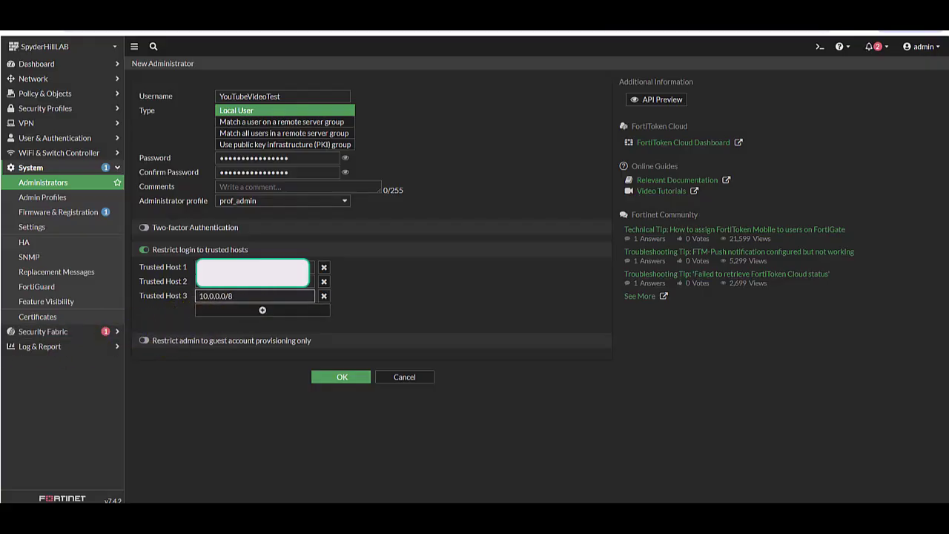
Add a fourth and a fifth trusted host with the subnets 172.16.0.0/12 and 192.168.0.0/16
click(261, 312)
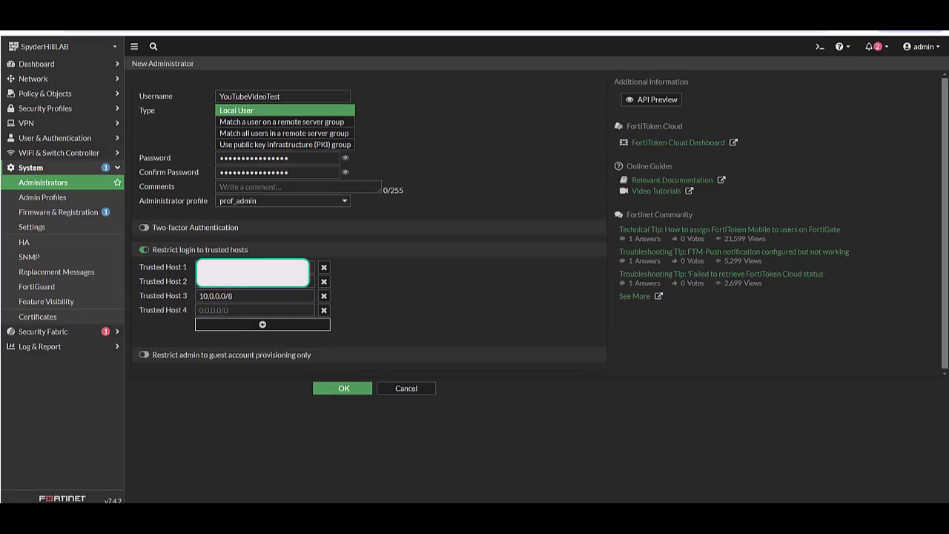
click(255, 310)
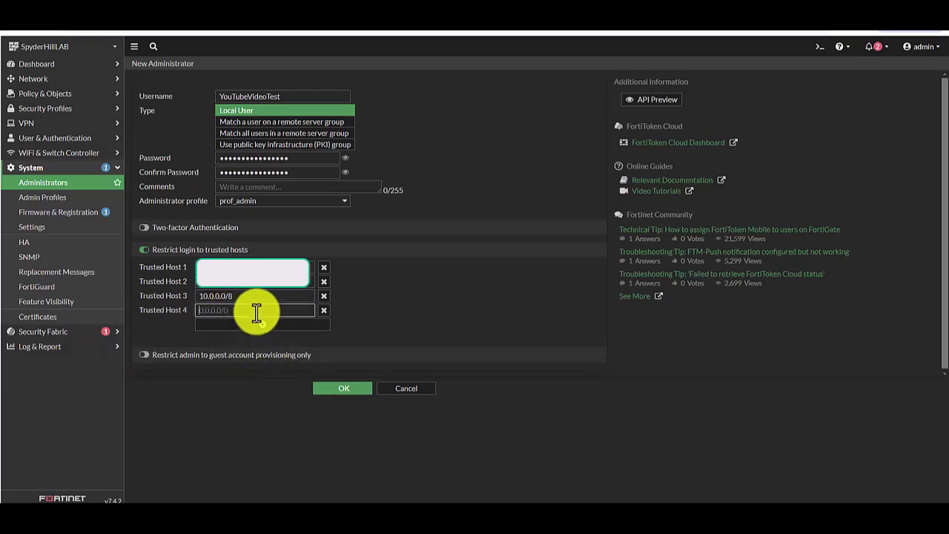
text(172.16.0.0/12)
click(261, 327)
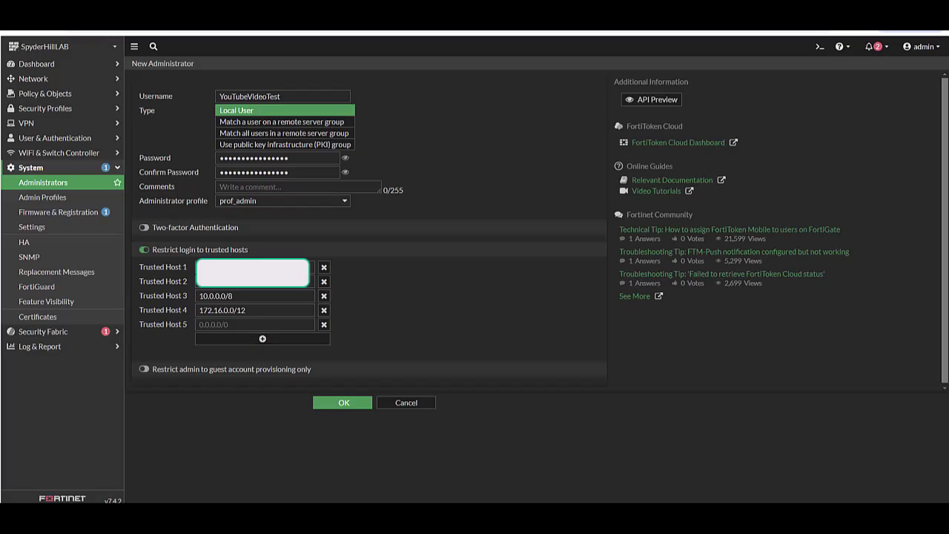
click(261, 324)
text(192.168.0.0/16)
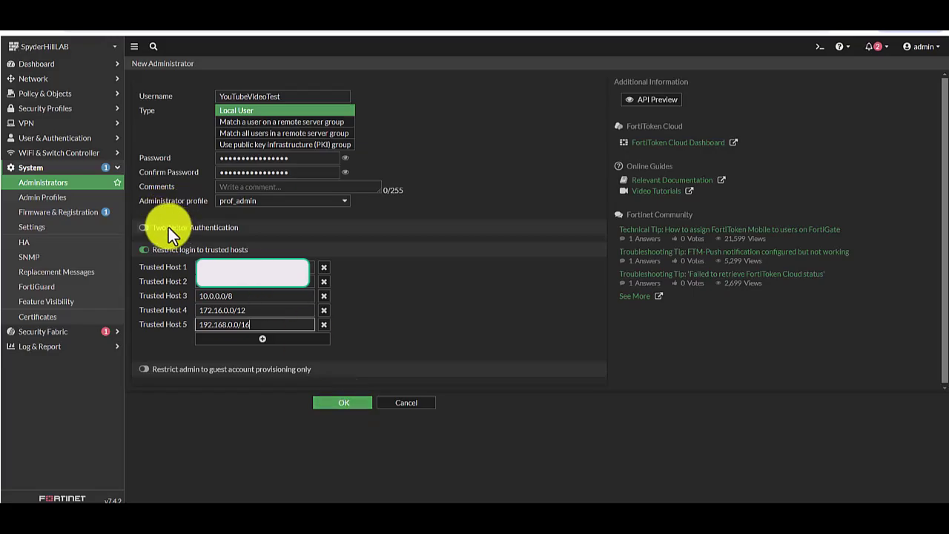
Leave two-factor authentication and guest-provisioning restriction disabled, save the new administrator, and locate YouTubeVideoTest in the administrators list
triple_click(149, 229)
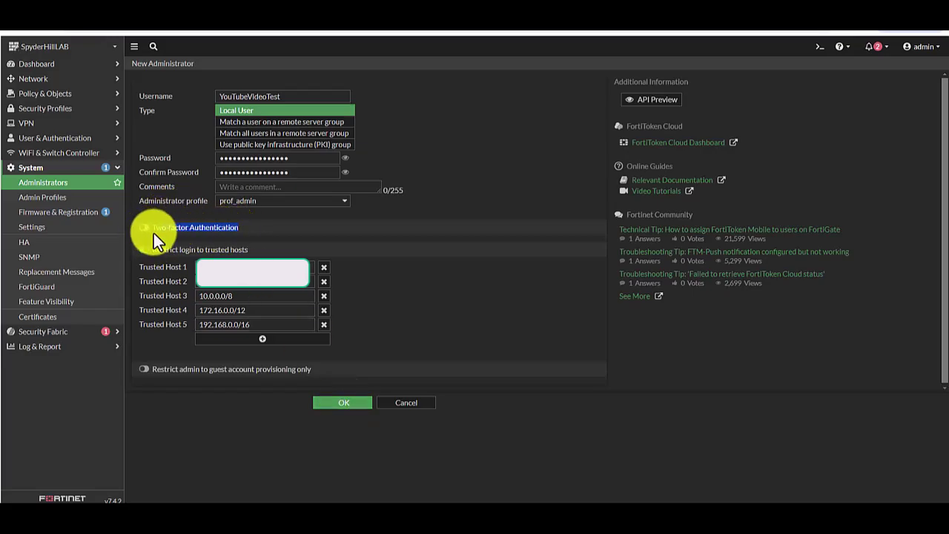
click(146, 370)
click(145, 370)
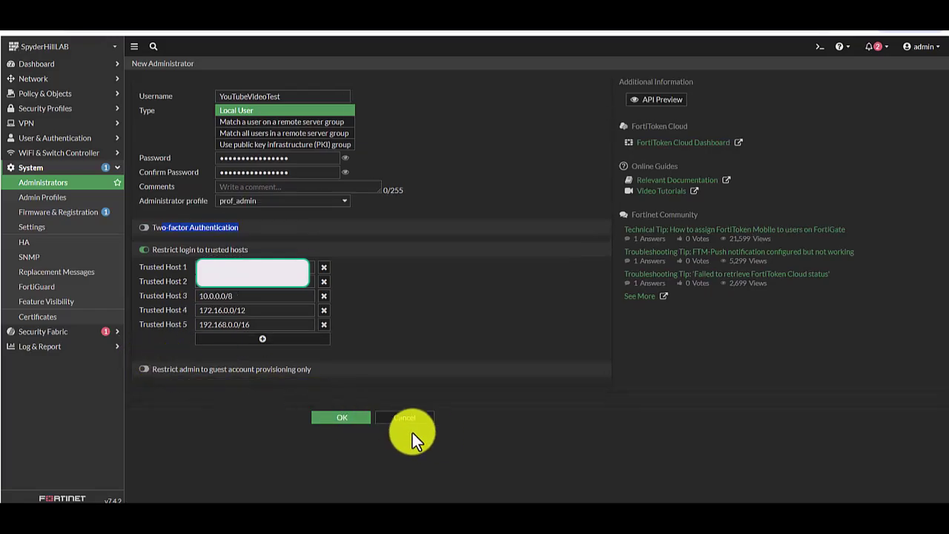
click(329, 426)
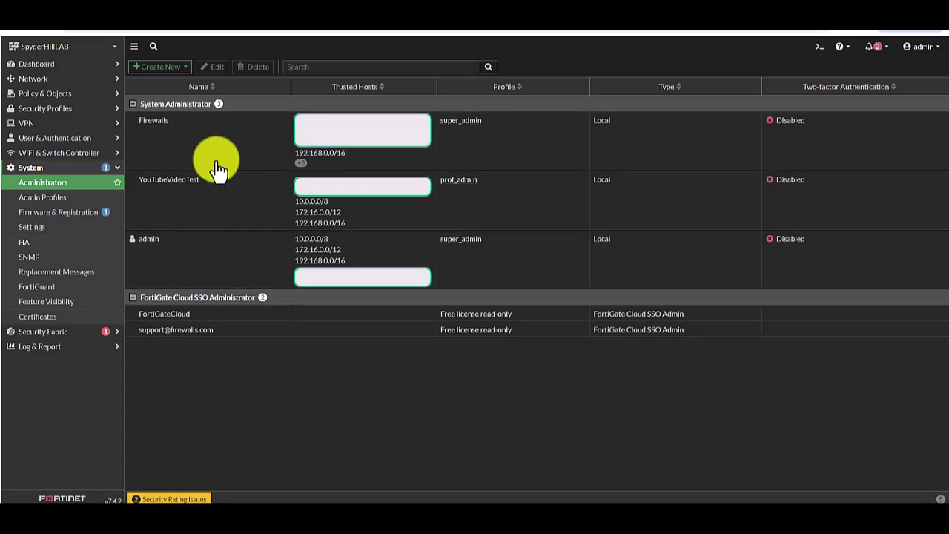
drag(202, 181, 132, 186)
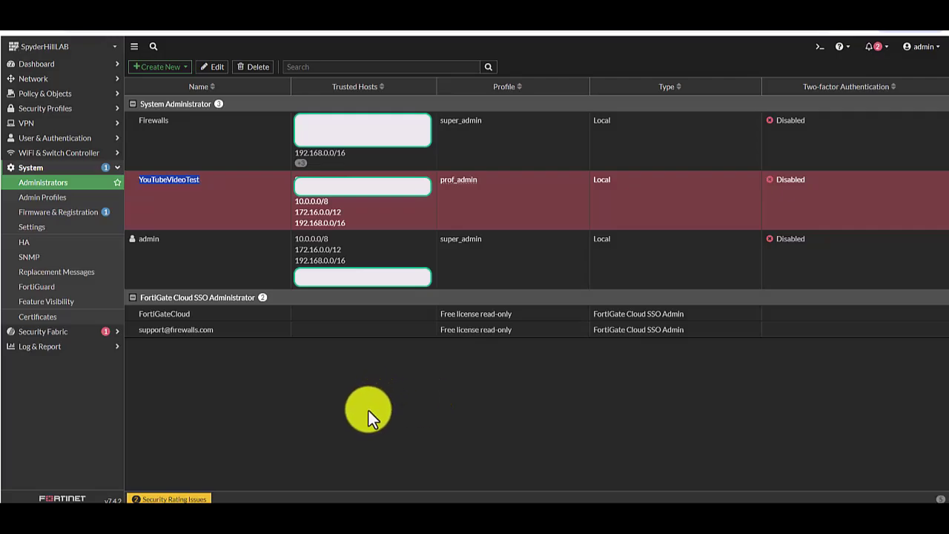
Open the settings of the wan1 physical interface from the network interfaces list
click(86, 79)
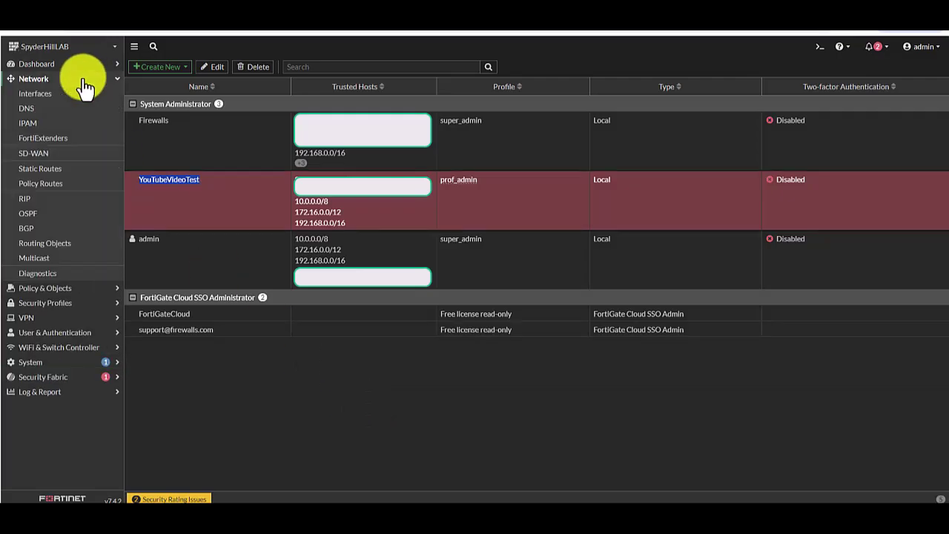
click(55, 97)
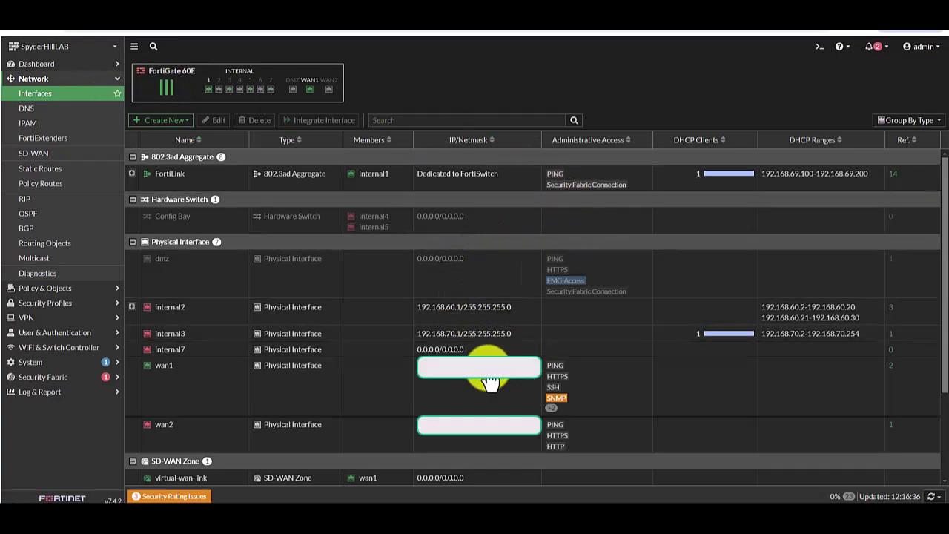
mouse_move(492, 376)
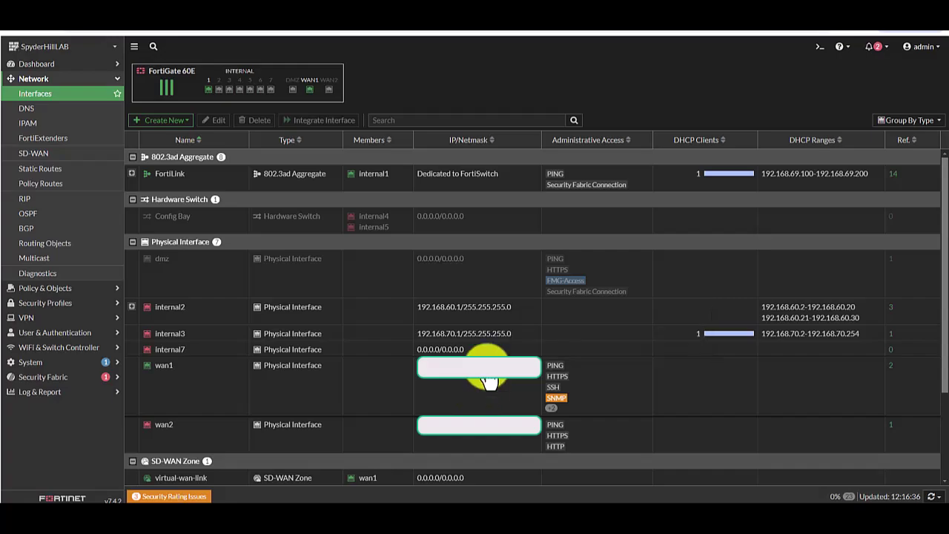
click(439, 393)
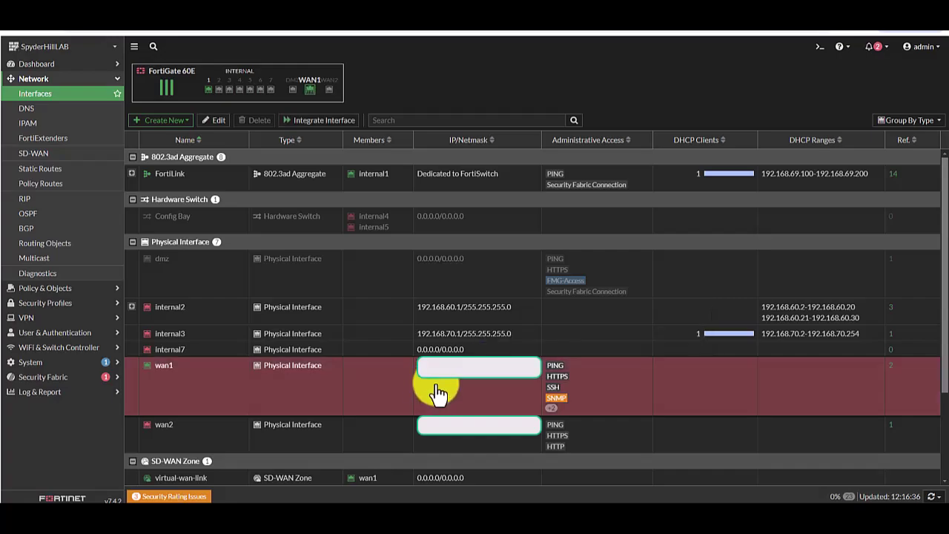
double_click(439, 393)
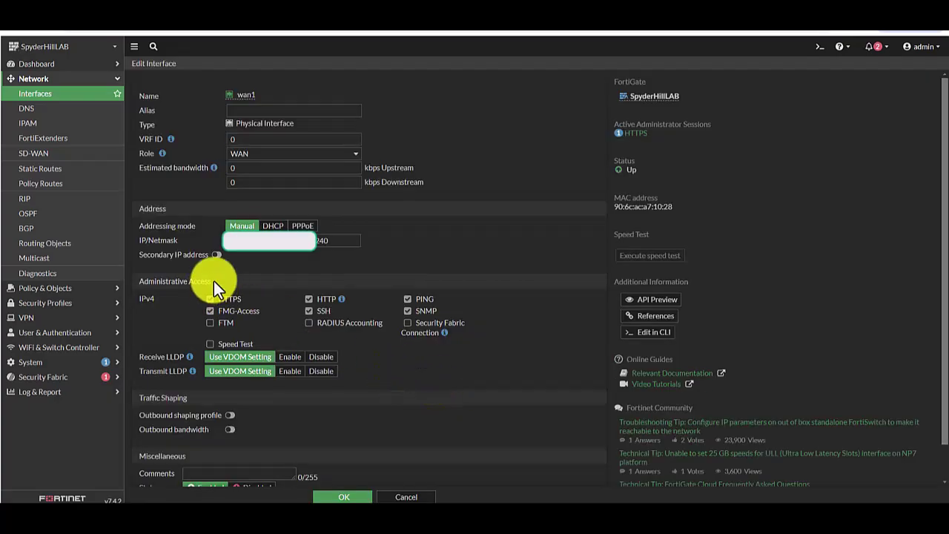
Review wan1's IPv4 administrative access, keep HTTPS allowed, and save the interface
drag(217, 282, 138, 282)
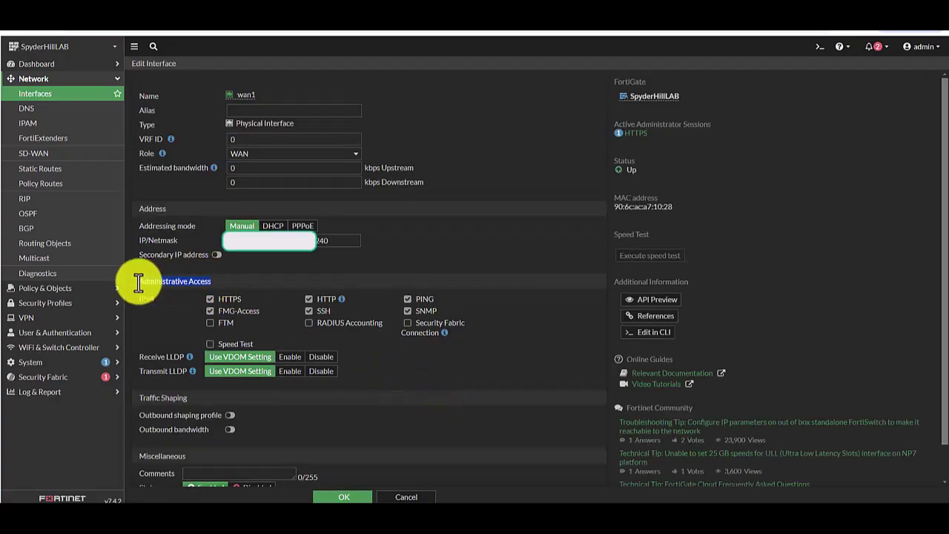
click(210, 300)
click(209, 300)
click(347, 494)
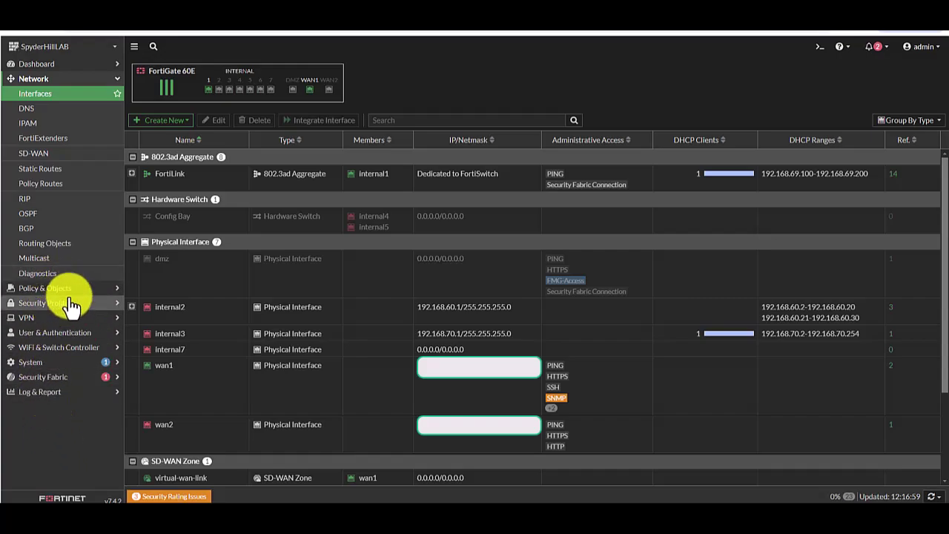
Open the YouTubeVideoTest administrator and review its trusted hosts restriction and available profiles, keeping prof_admin selected
click(34, 362)
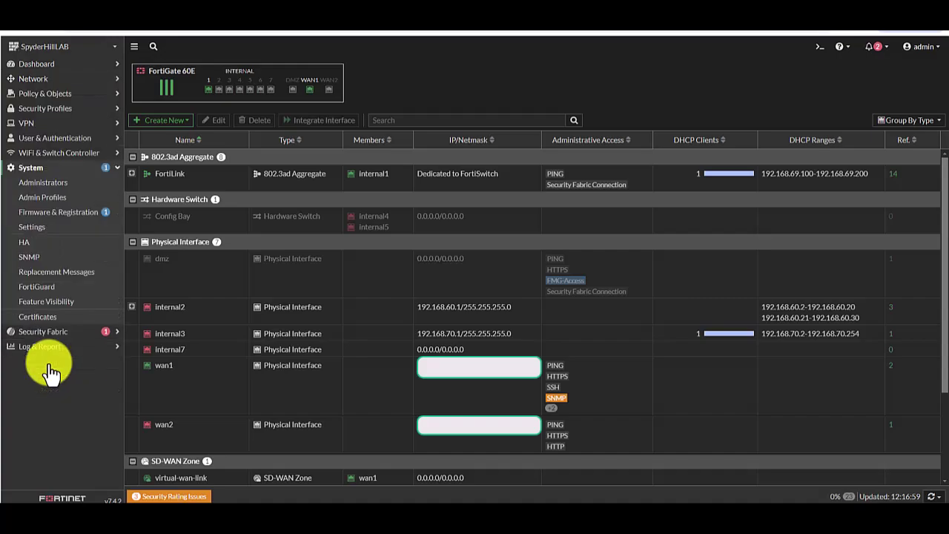
click(43, 182)
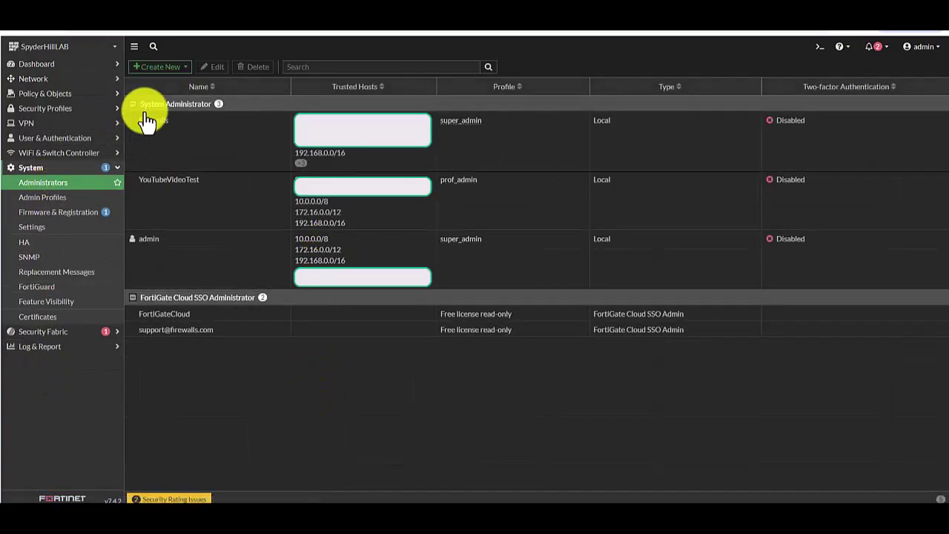
double_click(186, 195)
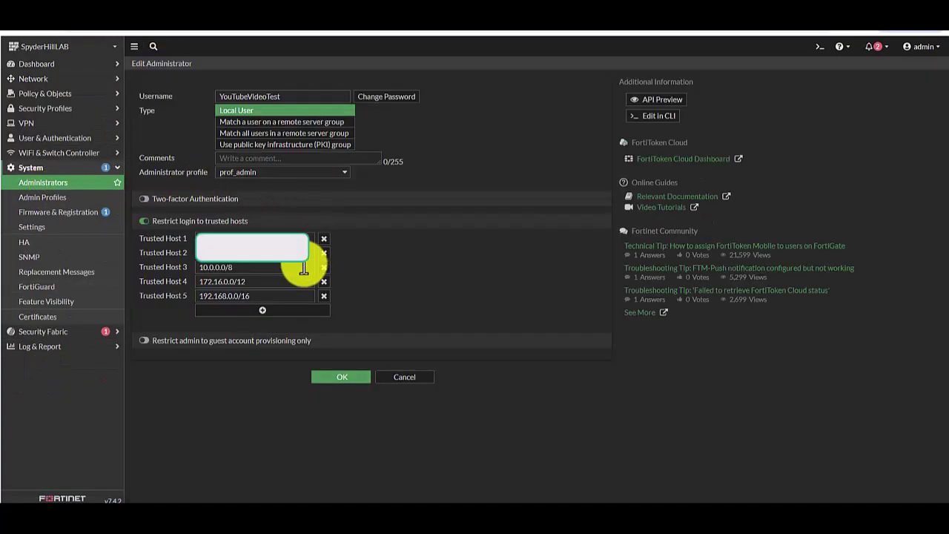
click(317, 174)
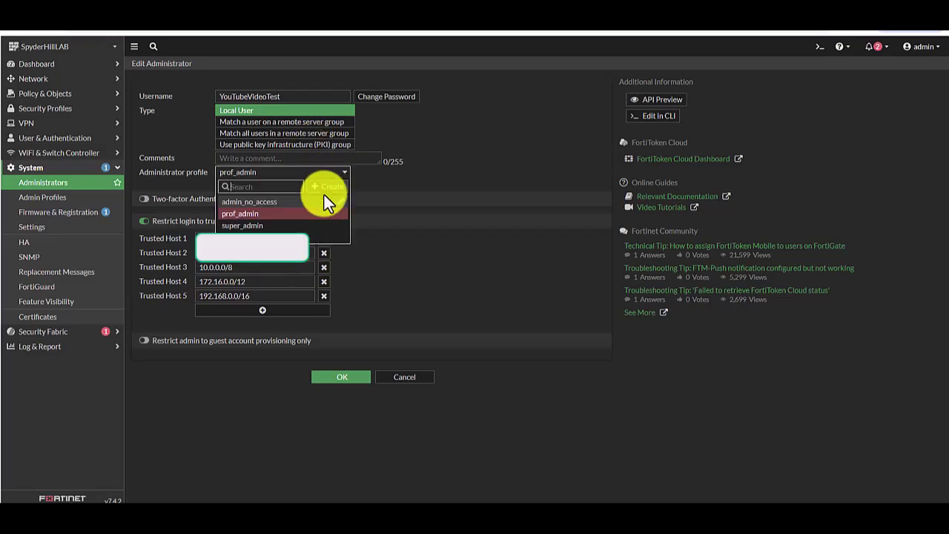
mouse_move(338, 223)
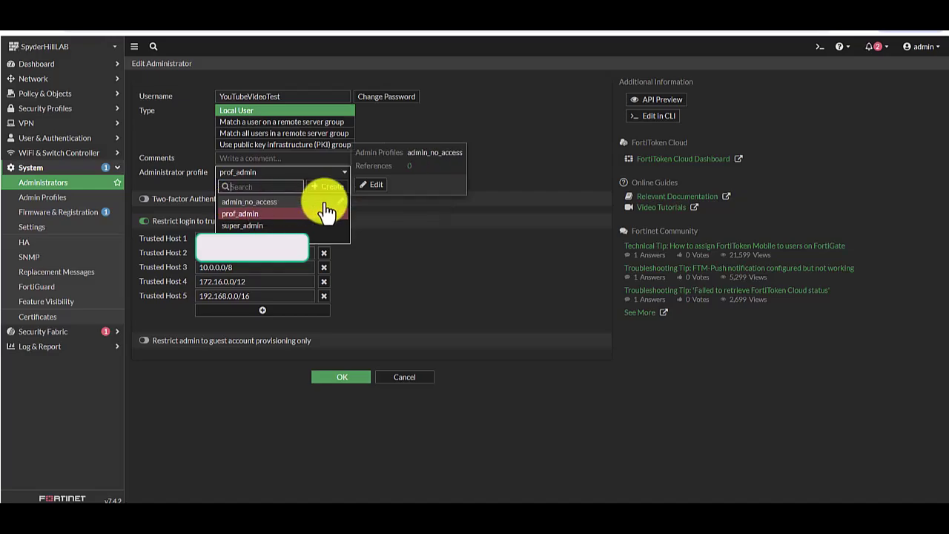
click(266, 213)
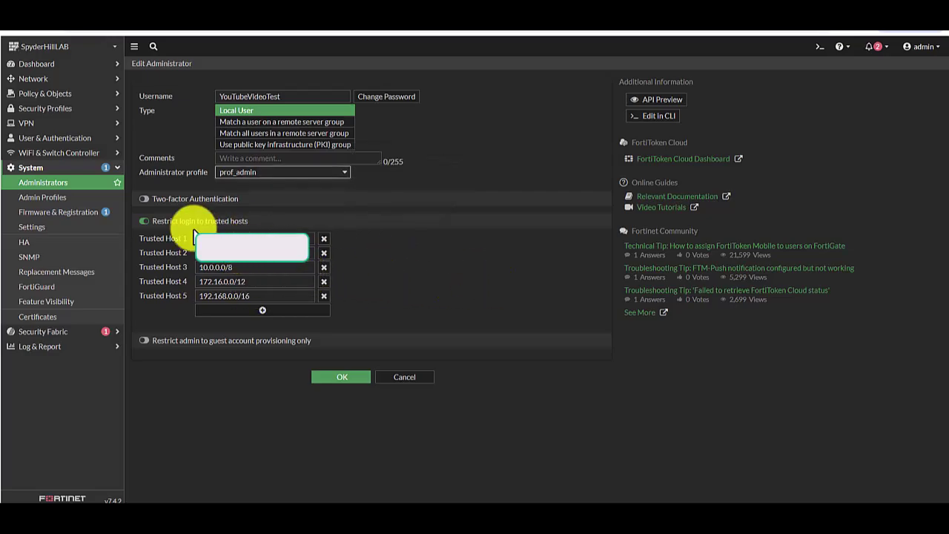
double_click(216, 221)
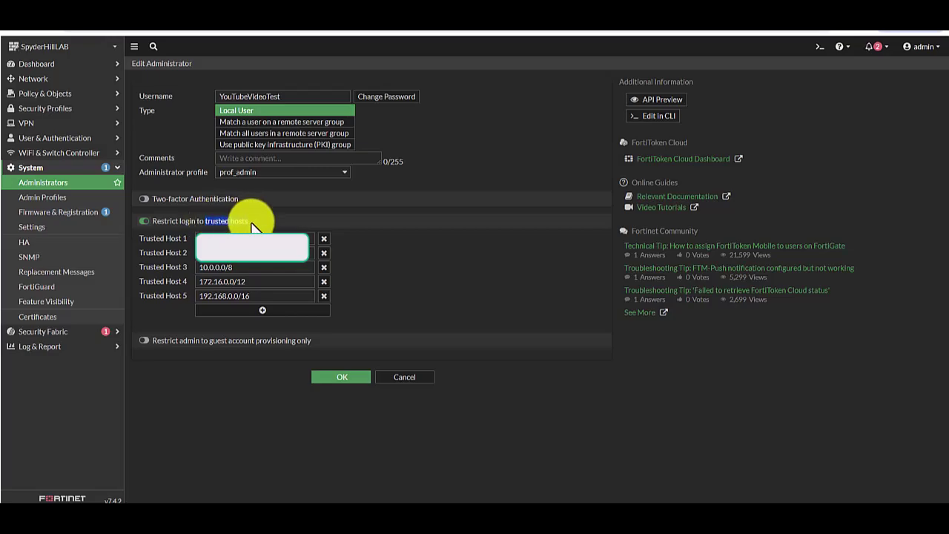
shift+click(251, 222)
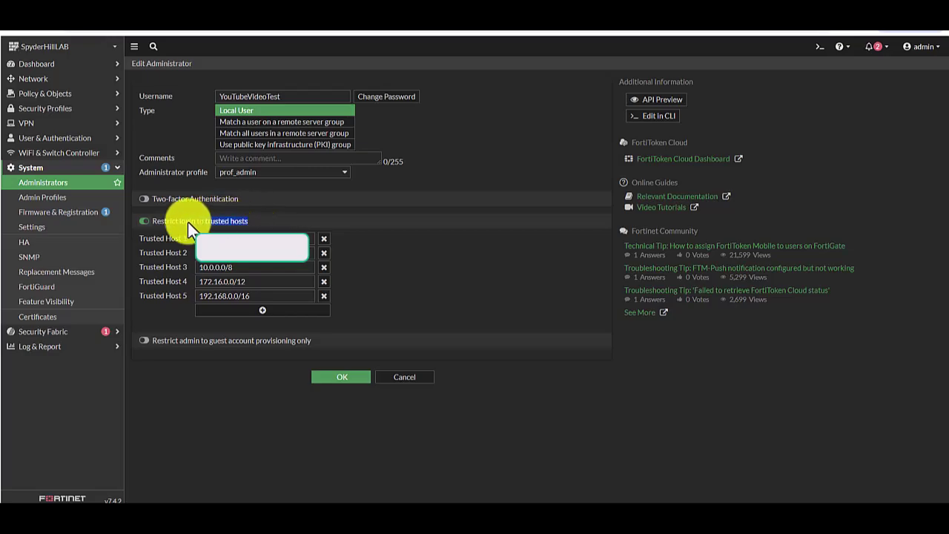
Return to the network interfaces list to examine the administrative access of the interfaces
click(28, 80)
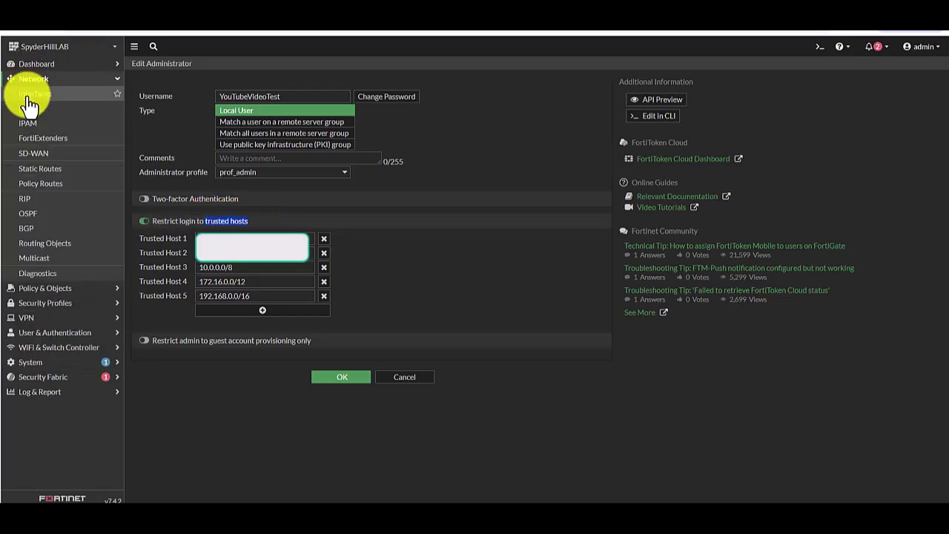
click(23, 92)
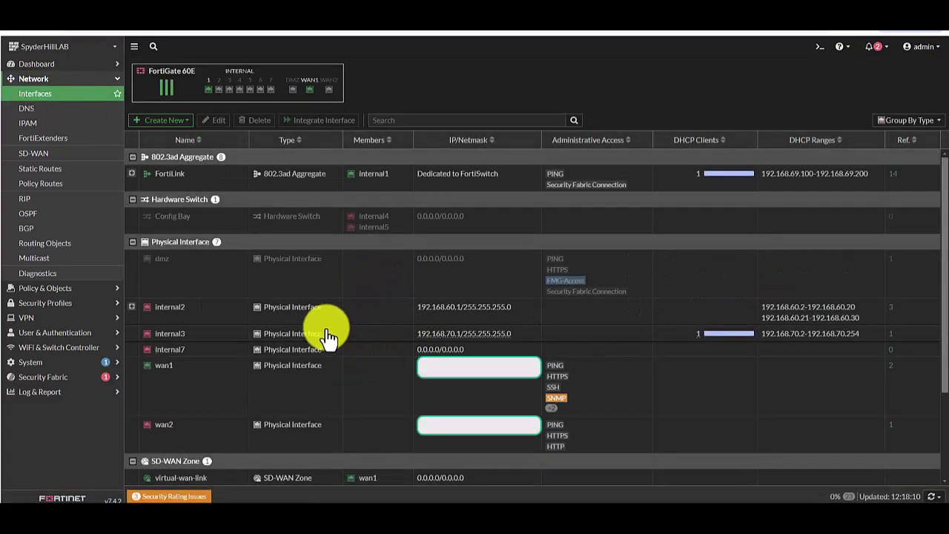